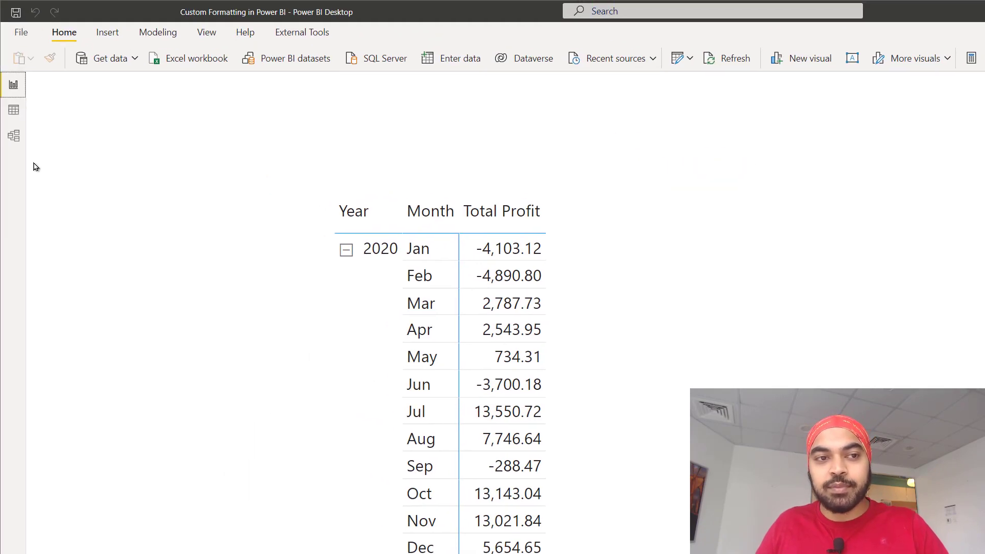
Try the Custom format on the Total Profit measure in the model view, browse its preset formats, and return to the report.
{"action": "left_click", "coordinate": [14, 137]}
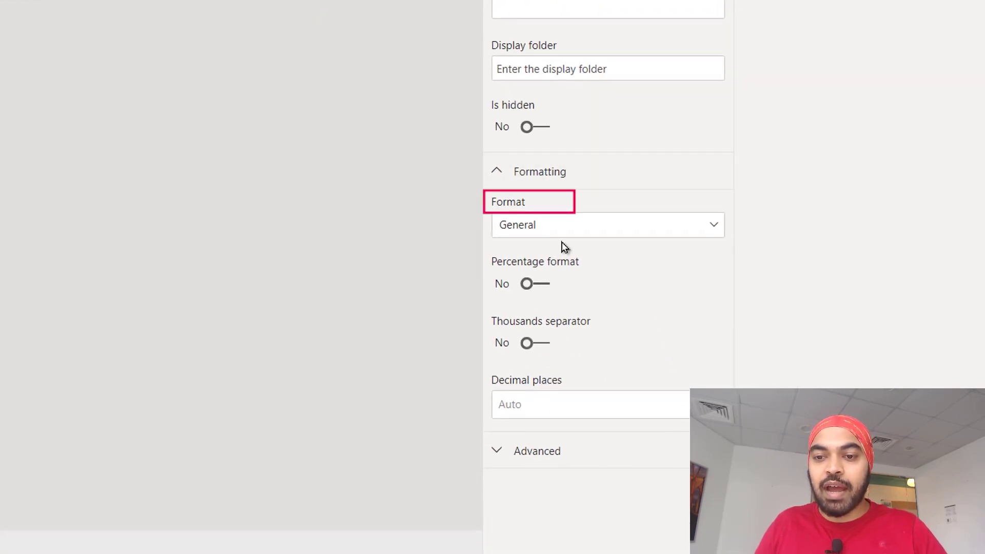
{"action": "left_click", "coordinate": [542, 232]}
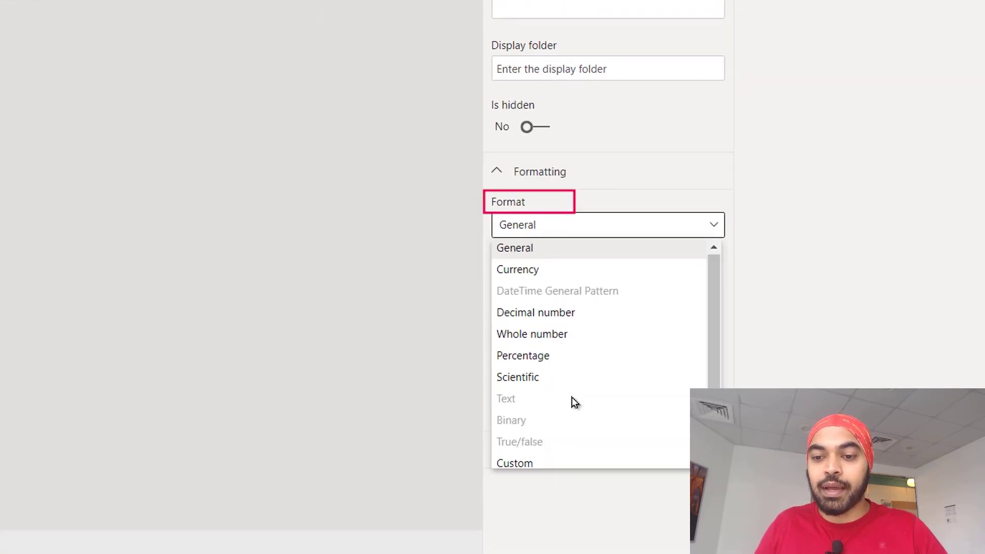
{"action": "scroll", "coordinate": [567, 423], "scroll_direction": "down", "scroll_amount": 1}
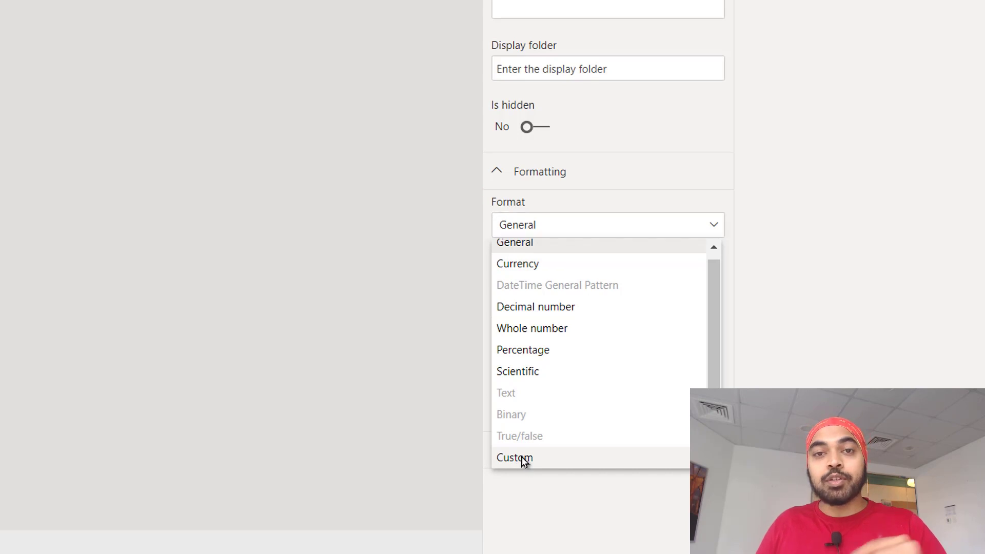
{"action": "left_click", "coordinate": [521, 458]}
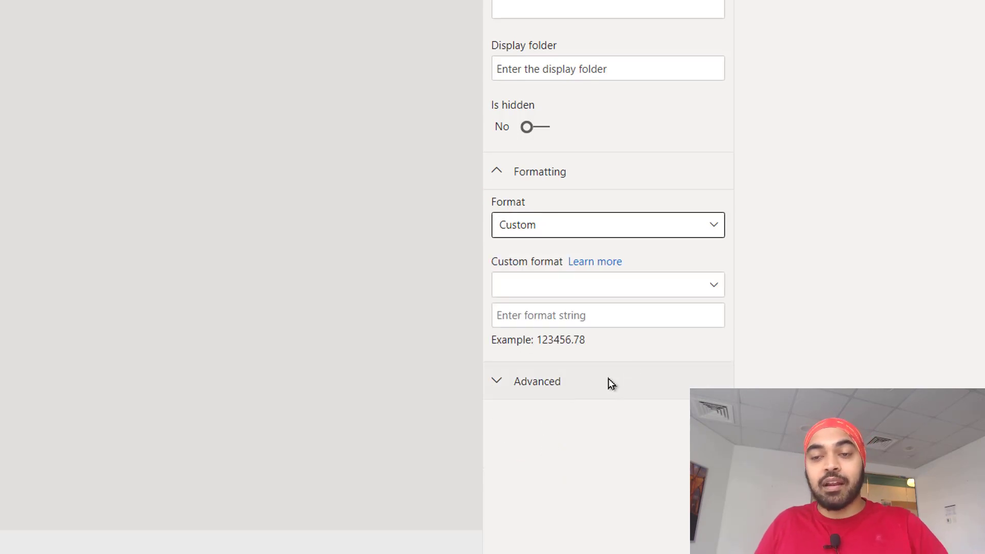
{"action": "left_click", "coordinate": [651, 294]}
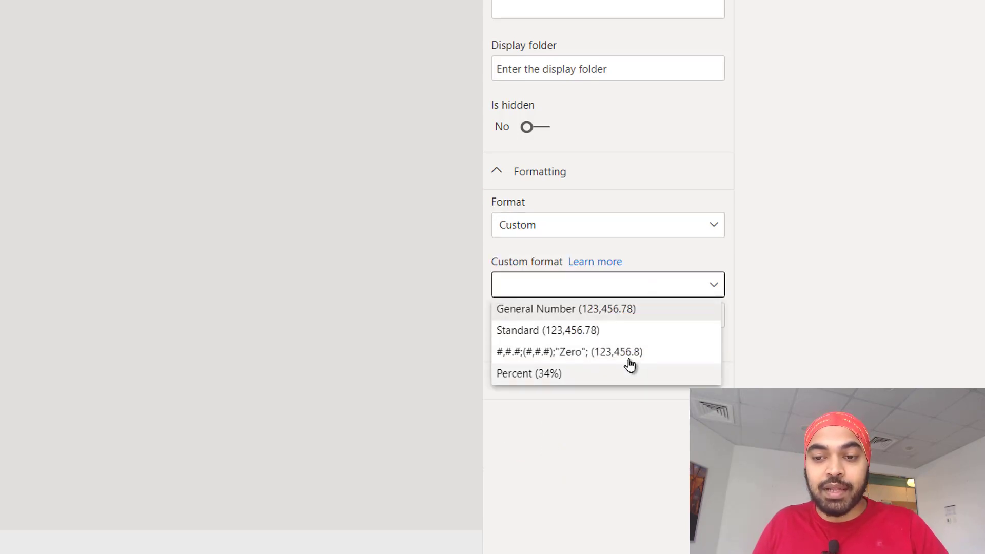
{"action": "left_click", "coordinate": [635, 282]}
{"action": "left_click", "coordinate": [608, 322]}
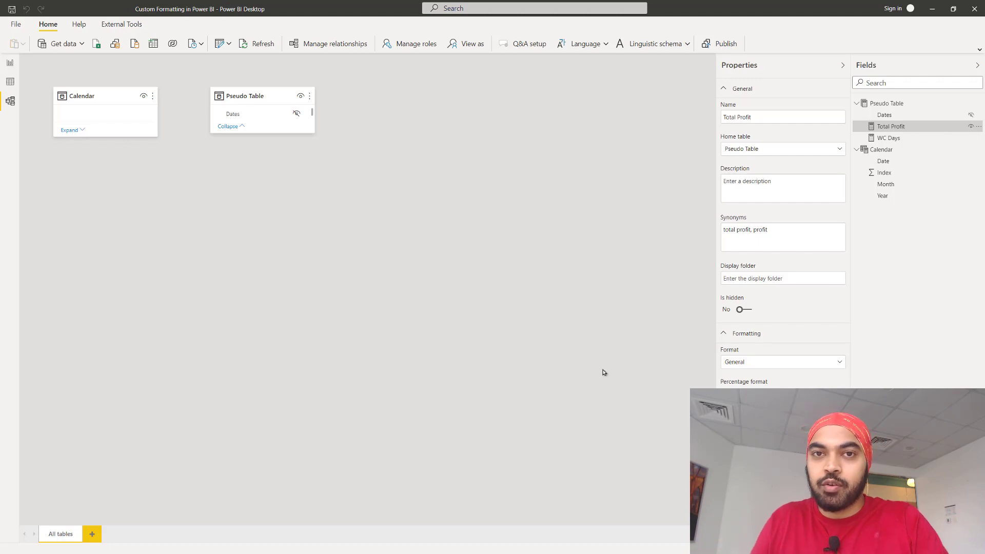
{"action": "left_click", "coordinate": [10, 63]}
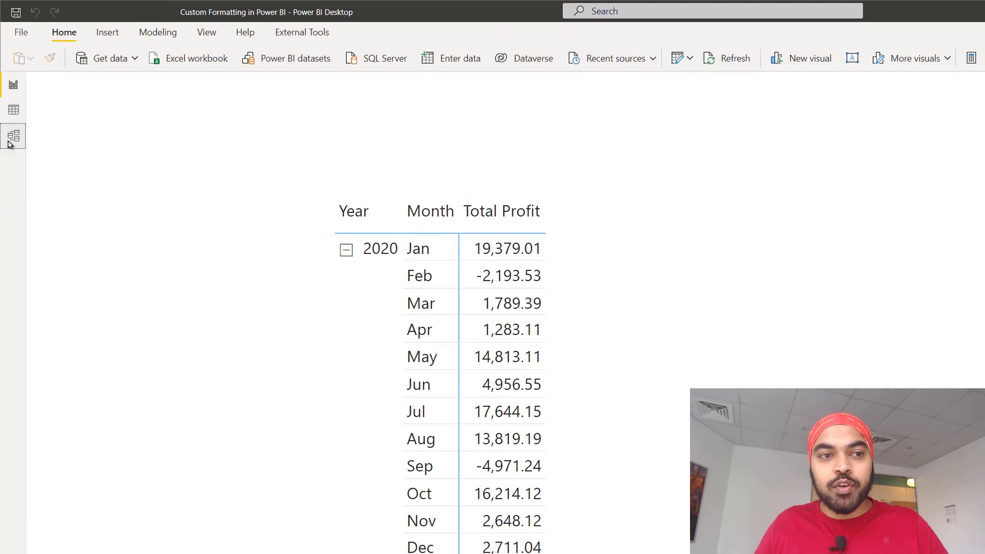
Set the Total Profit measure's format to Custom in the model view and enter 0.0 as the format string for positive values.
{"action": "left_click", "coordinate": [13, 138]}
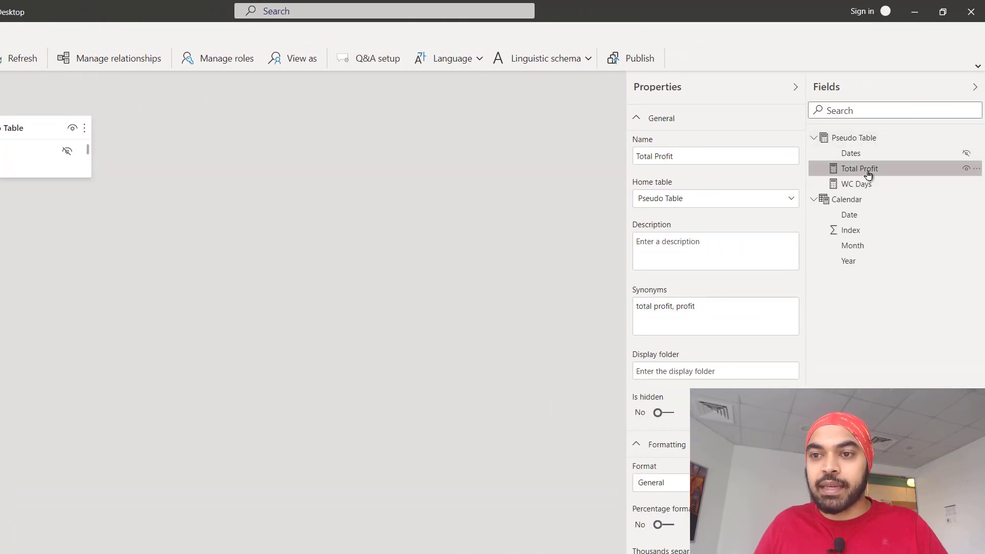
{"action": "left_click", "coordinate": [714, 485]}
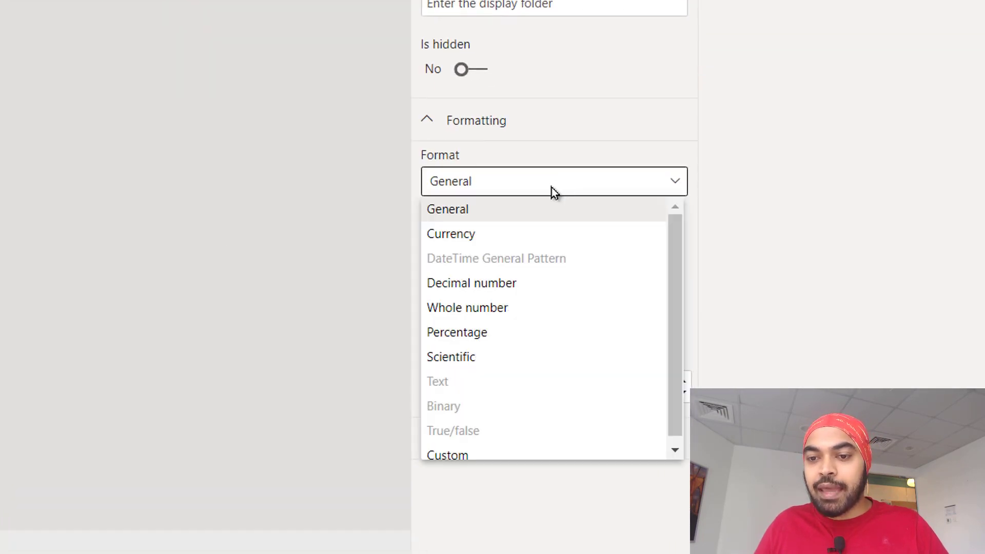
{"action": "left_click", "coordinate": [490, 455]}
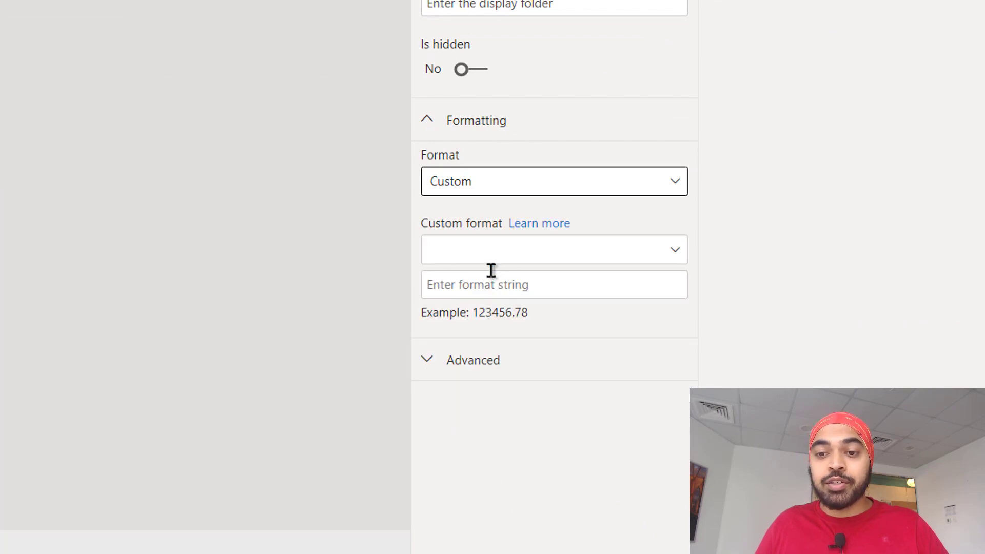
{"action": "left_click", "coordinate": [498, 285]}
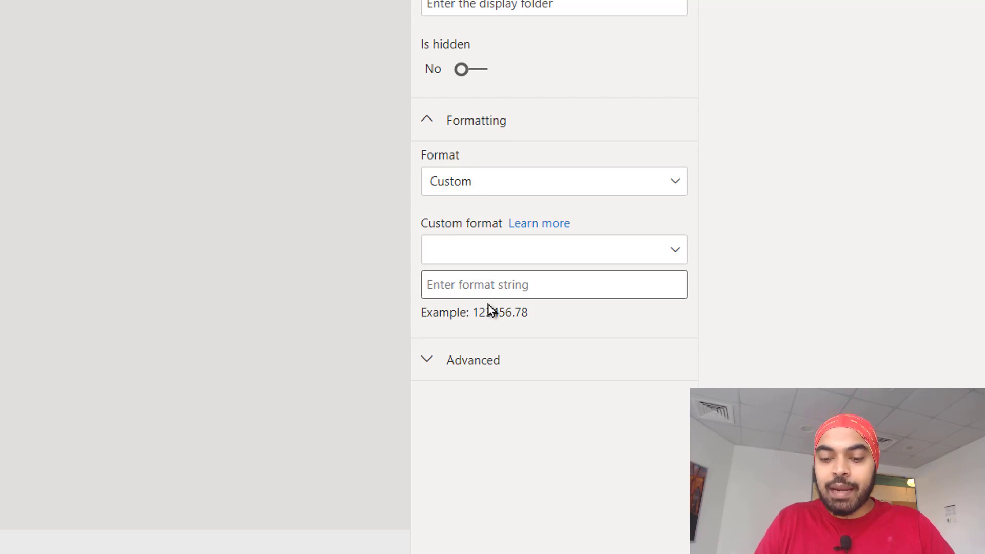
{"action": "type", "text": "0.0"}
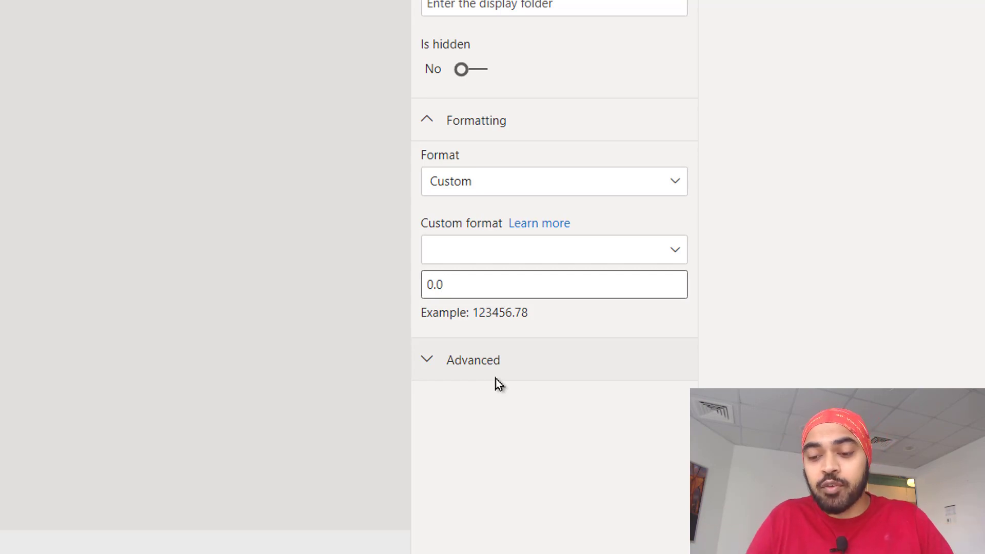
Extend the format string to 0.0;(0.0);0 to cover negative and zero values, apply it, and view the report.
{"action": "type", "text": ";"}
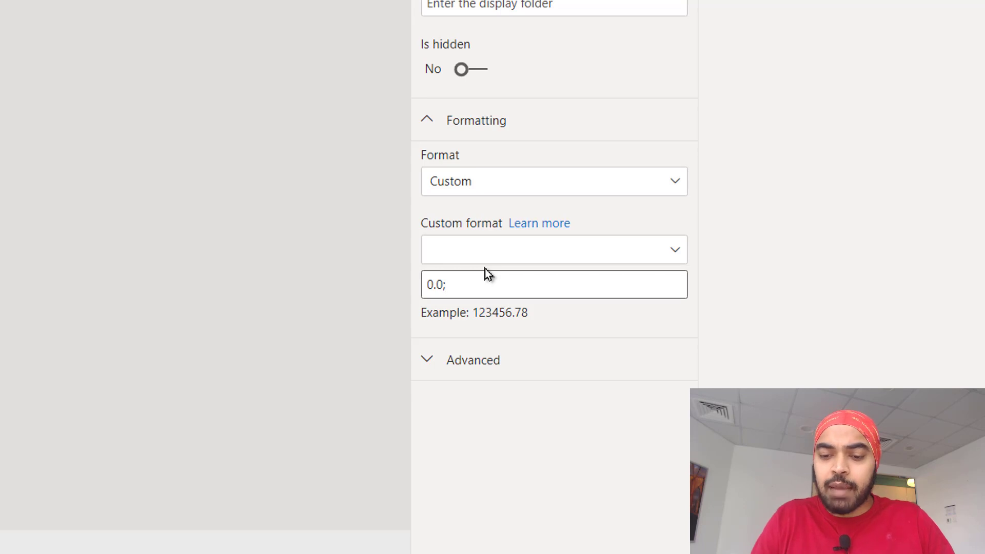
{"action": "type", "text": "("}
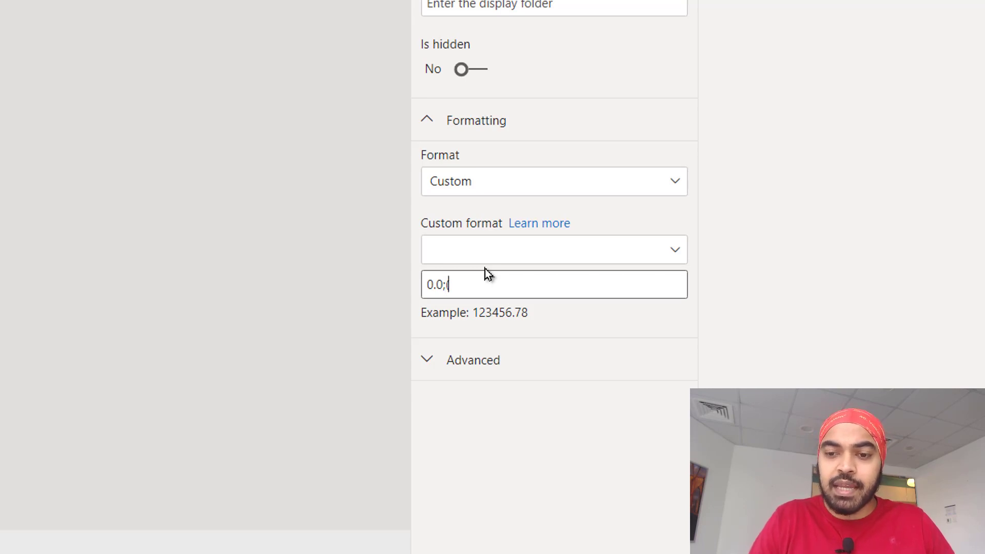
{"action": "type", "text": "0."}
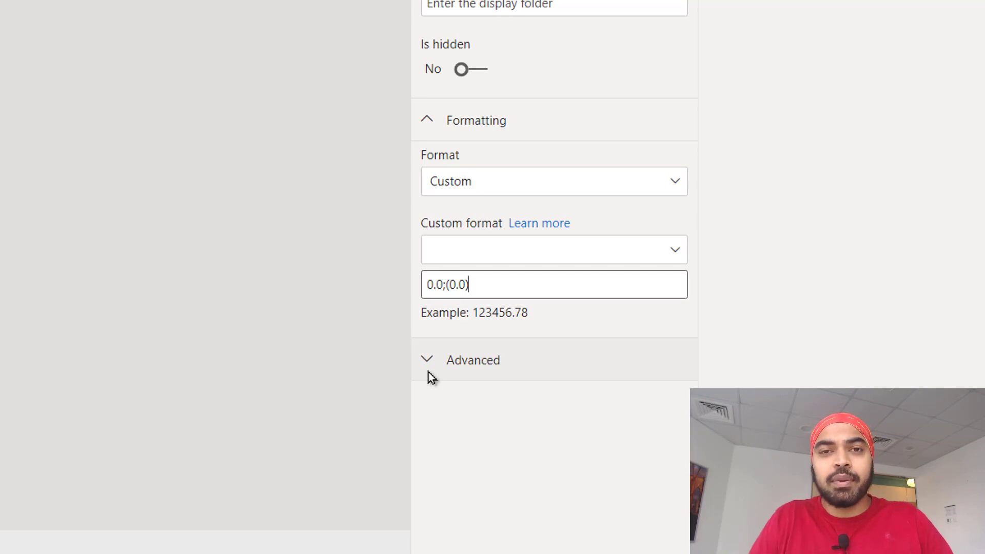
{"action": "key", "text": "Left"}
{"action": "key", "text": "Right"}
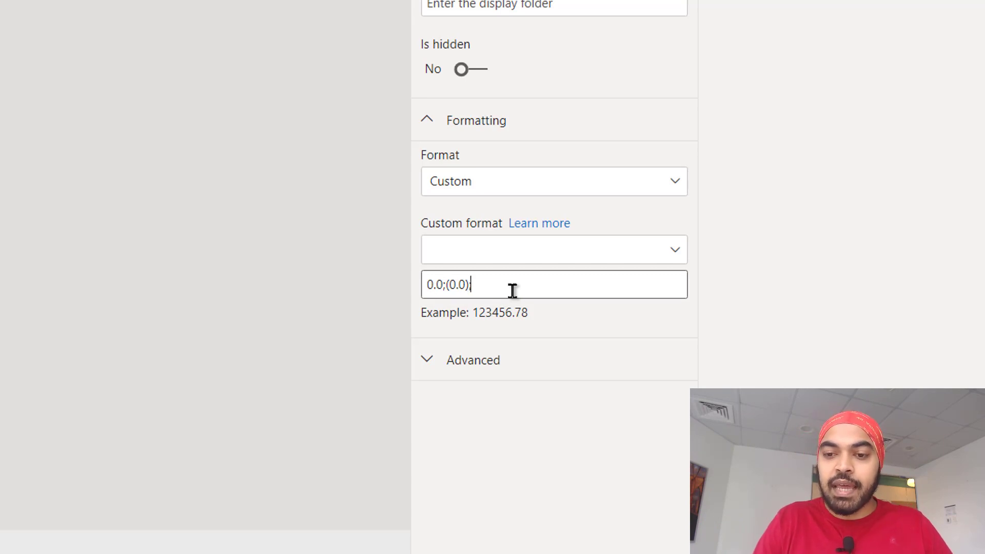
{"action": "type", "text": ";0"}
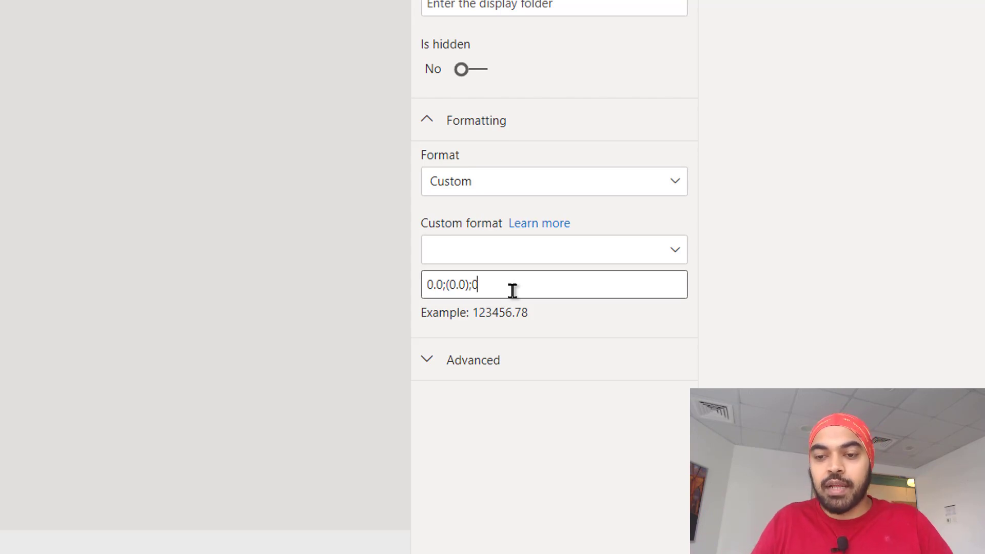
{"action": "key", "text": "Return"}
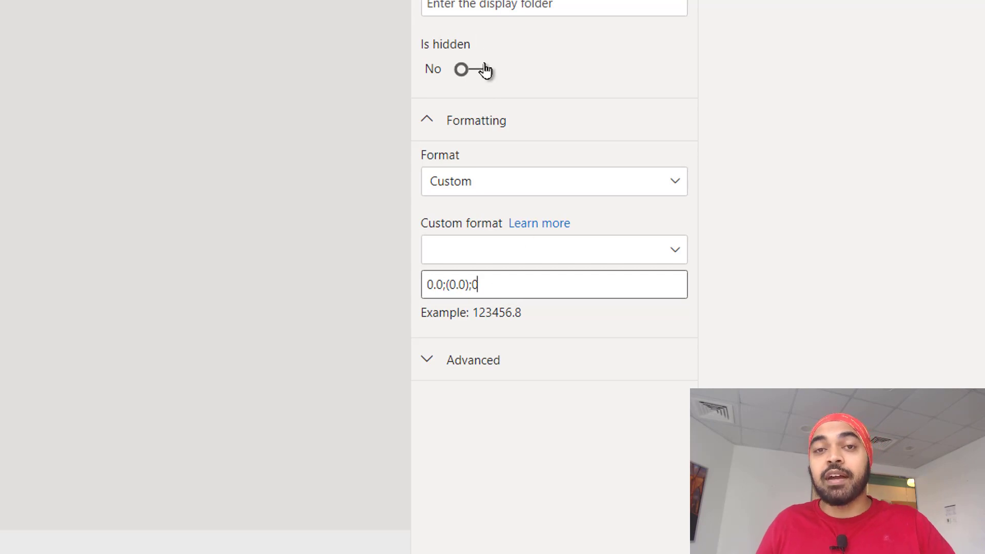
{"action": "left_click", "coordinate": [4, 66]}
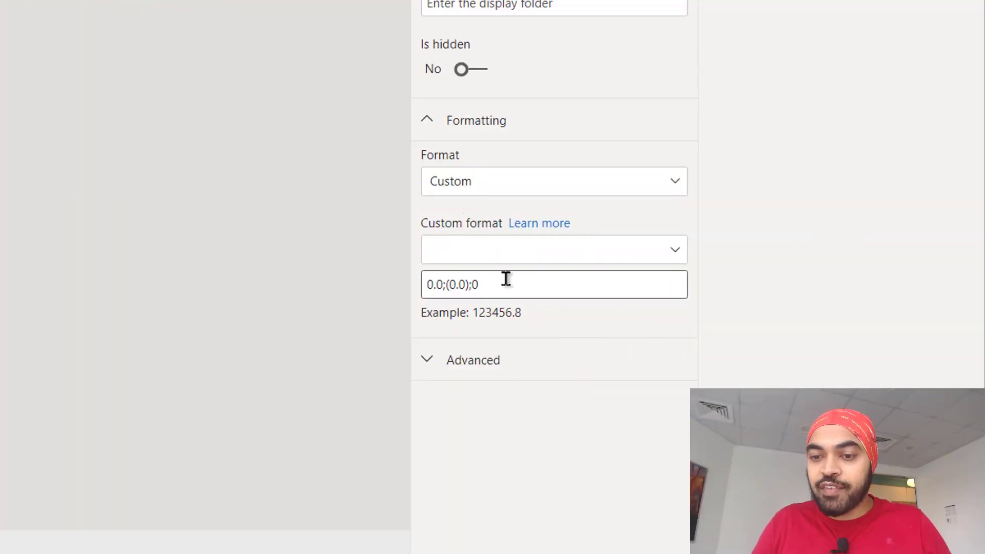
Shorten Total Profit's custom format string to 0.0 and check the values in the report matrix.
{"action": "left_click", "coordinate": [517, 281]}
{"action": "key", "text": "BackSpace"}
{"action": "key", "text": "BackSpace"}
{"action": "key", "text": "BackSpace"}
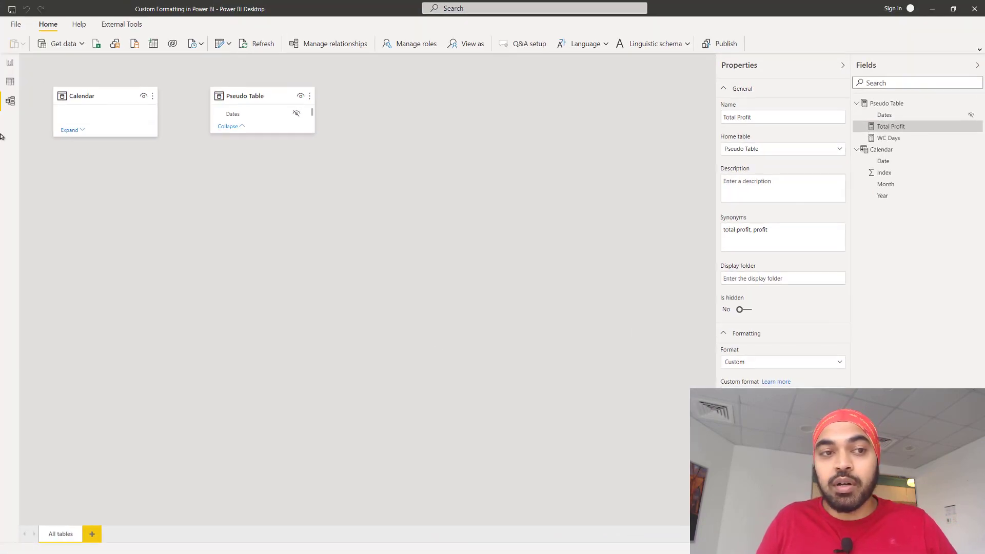
{"action": "left_click", "coordinate": [10, 63]}
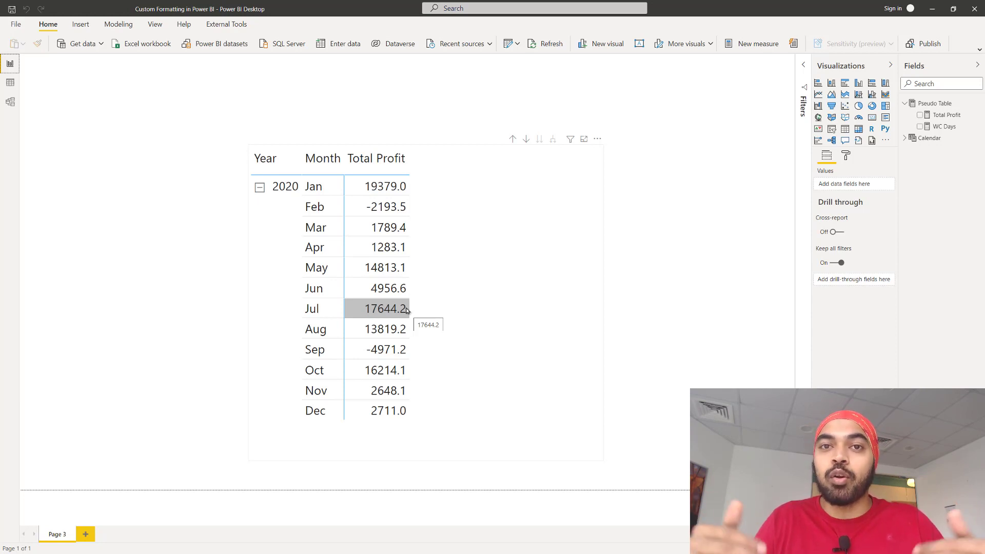
Return to Total Profit's custom format settings and read Microsoft's documentation on custom format strings, down to the supported syntax section.
{"action": "left_click", "coordinate": [10, 101]}
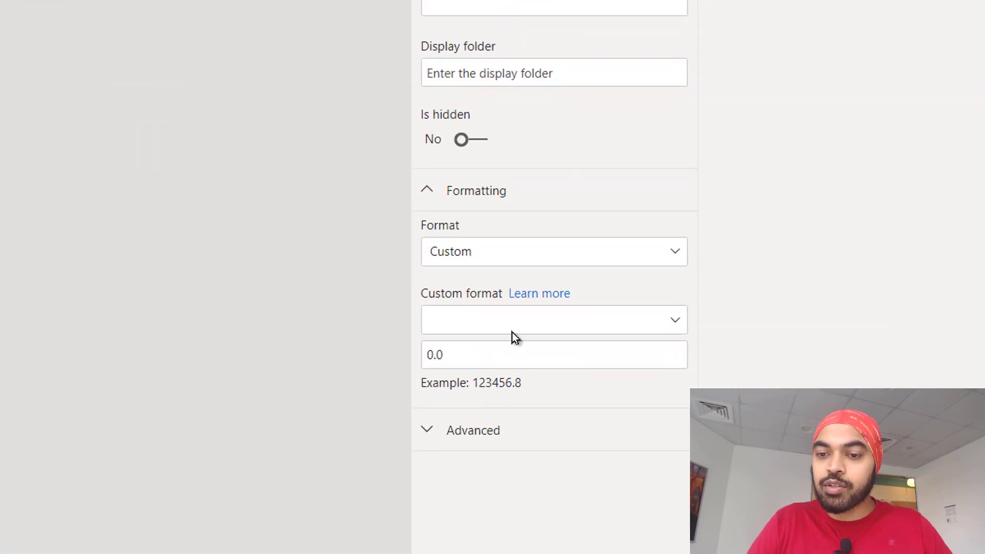
{"action": "left_click", "coordinate": [672, 398]}
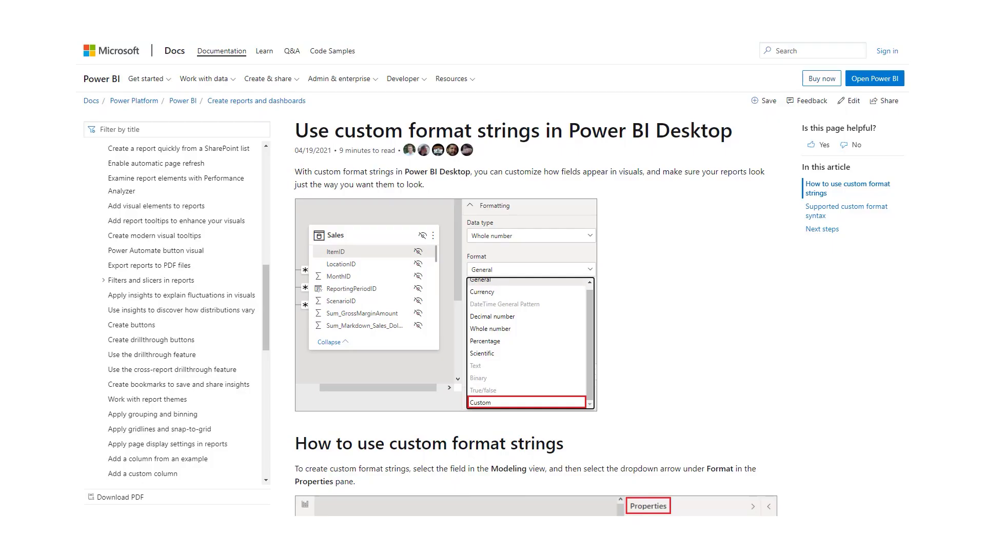
{"action": "scroll", "coordinate": [495, 277], "scroll_direction": "down", "scroll_amount": 2}
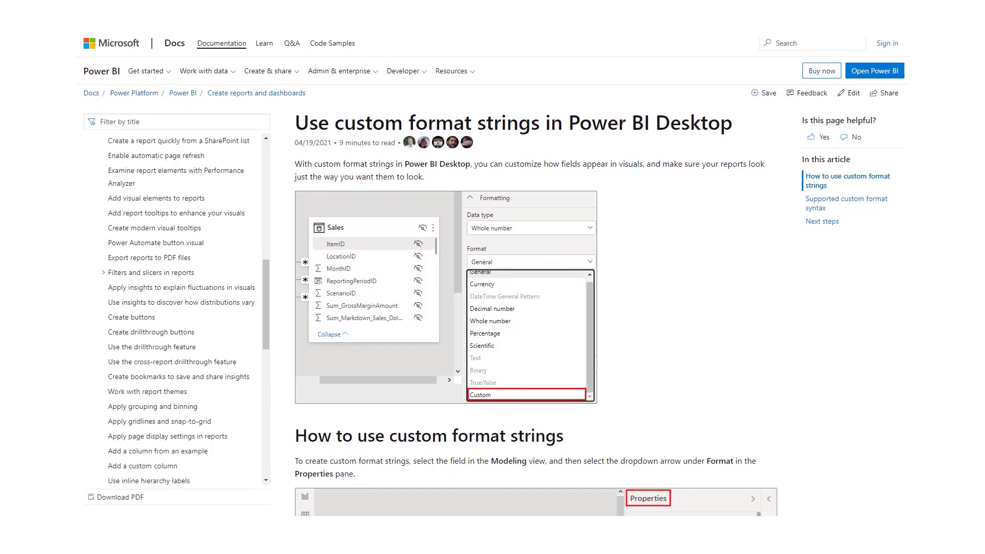
{"action": "scroll", "coordinate": [495, 277], "scroll_direction": "down", "scroll_amount": 5}
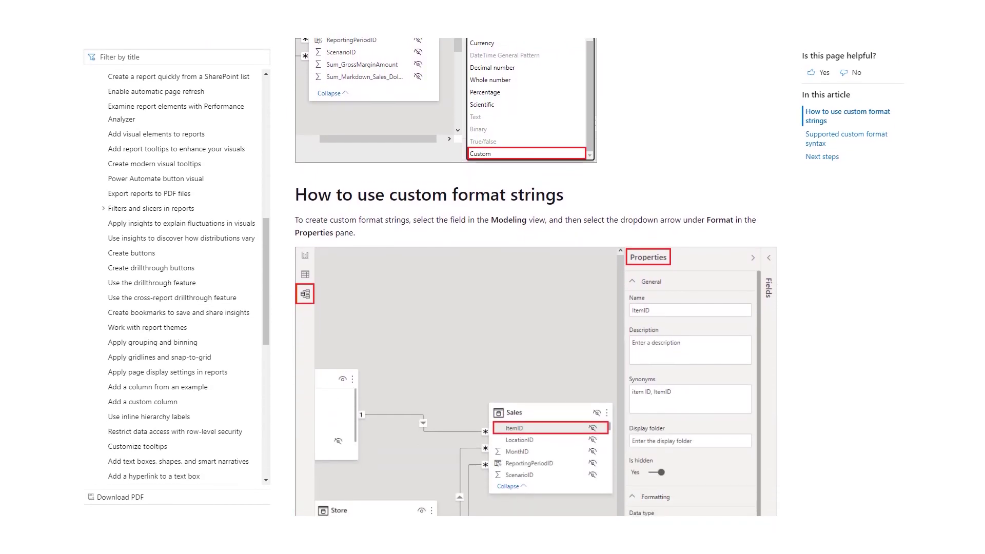
{"action": "scroll", "coordinate": [495, 278], "scroll_direction": "down", "scroll_amount": 5}
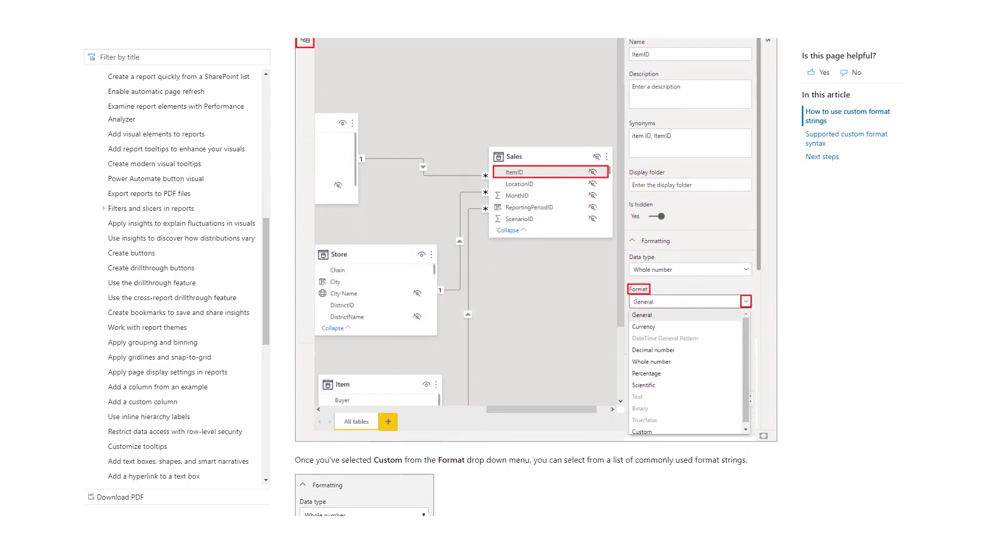
{"action": "scroll", "coordinate": [495, 277], "scroll_direction": "down", "scroll_amount": 5}
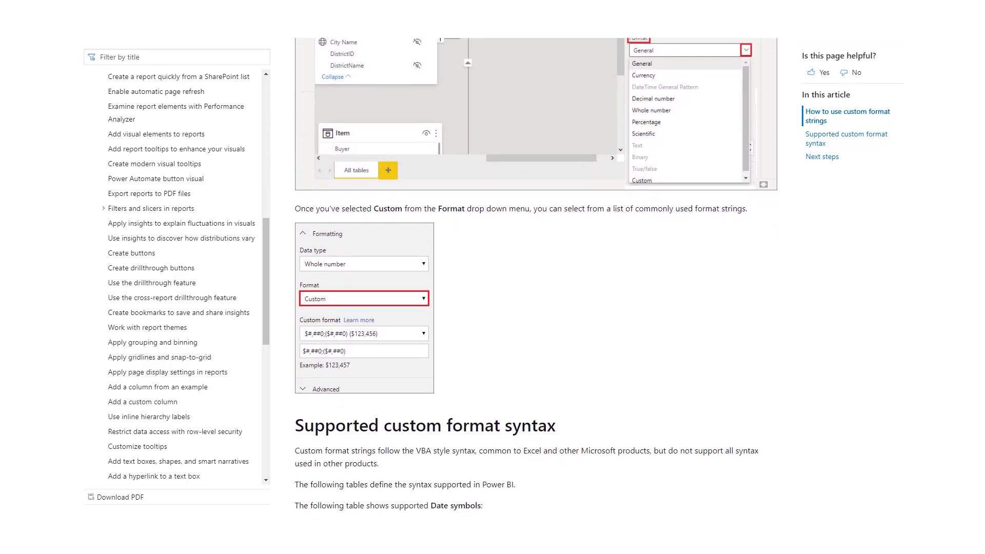
{"action": "scroll", "coordinate": [496, 277], "scroll_direction": "down", "scroll_amount": 3}
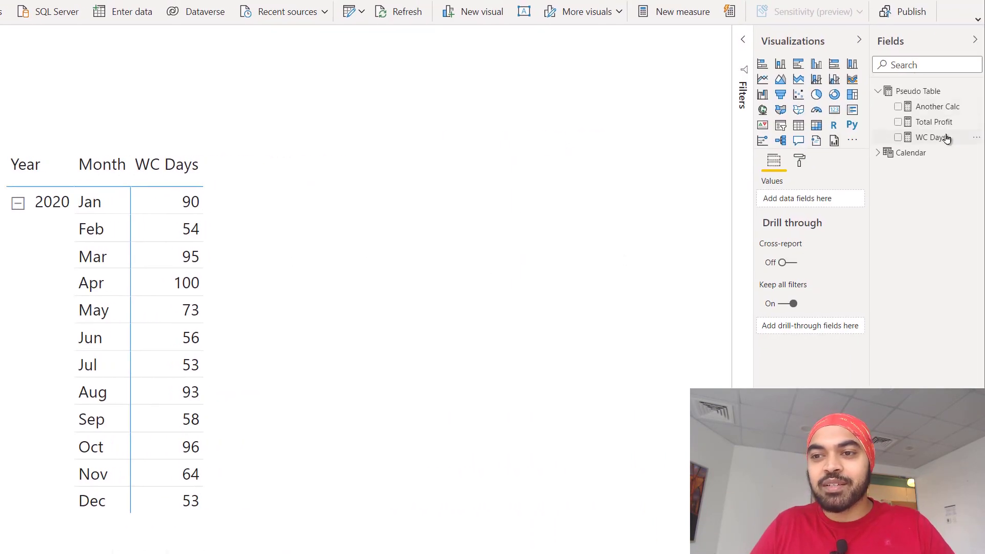
Append & " Days" to the WC Days measure's RANDBETWEEN(50,100) formula and commit it.
{"action": "left_click", "coordinate": [947, 137]}
{"action": "left_click", "coordinate": [138, 39]}
{"action": "type", "text": "& "}
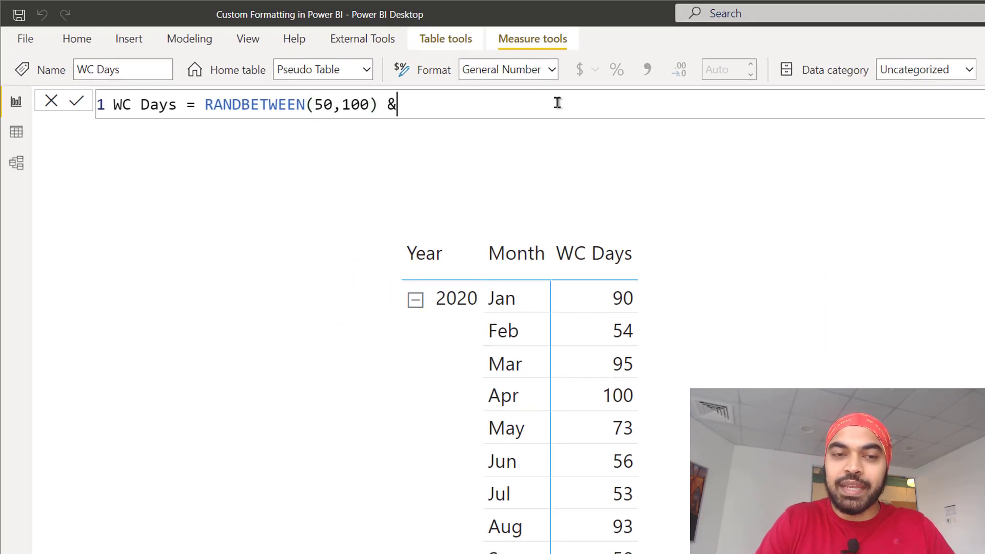
{"action": "type", "text": "\"Days"}
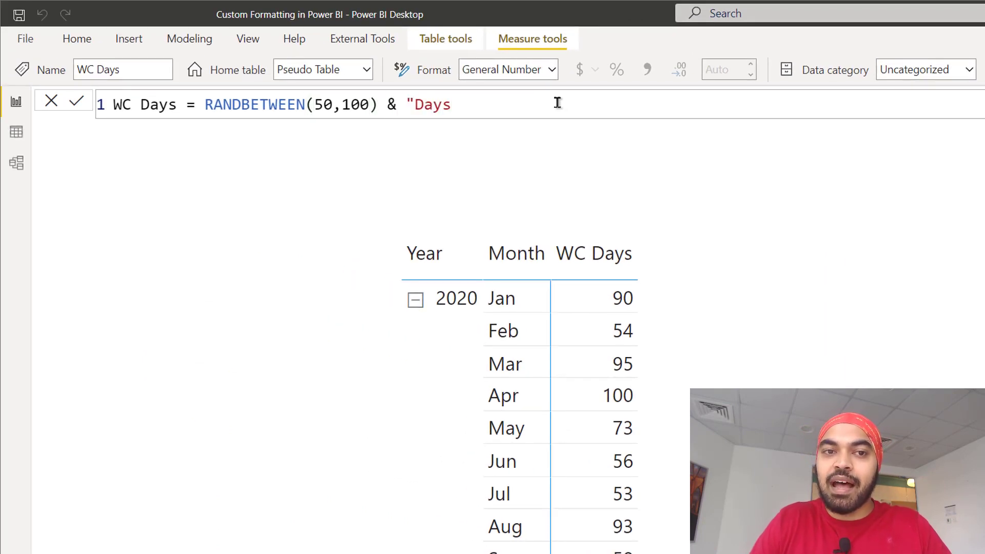
{"action": "key", "text": "Return"}
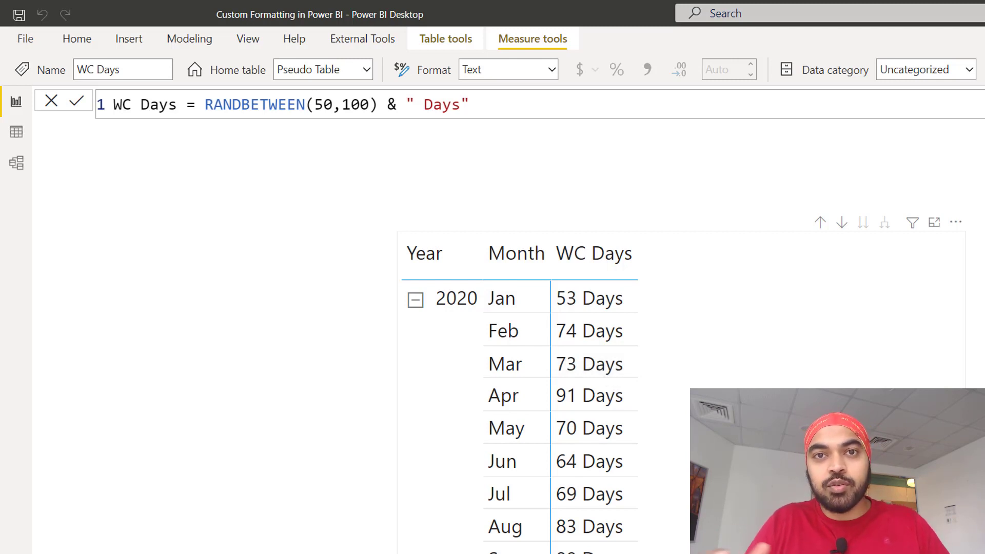
Remove the & " Days" suffix from the WC Days formula, leaving RANDBETWEEN(50,100), and commit it.
{"action": "left_click", "coordinate": [487, 106]}
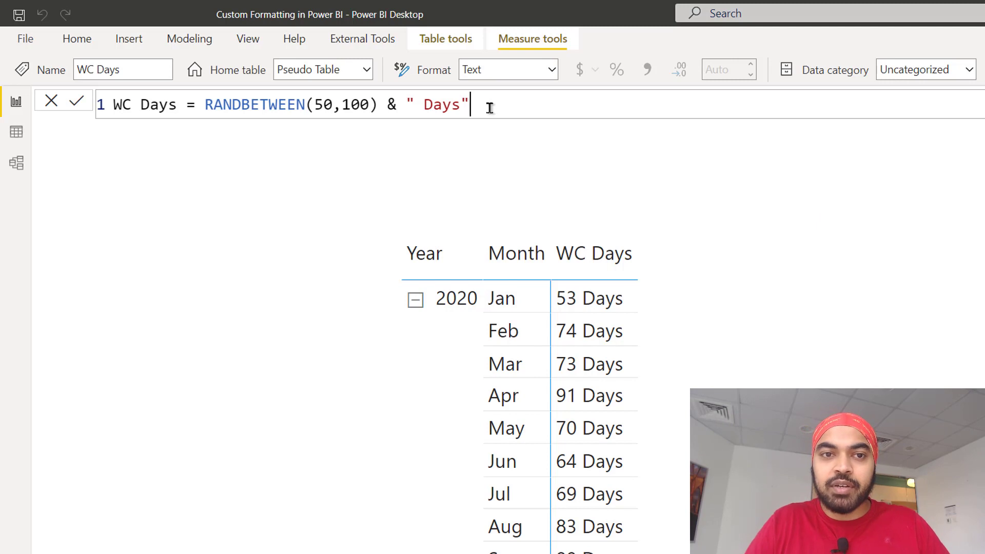
{"action": "key", "text": "shift+Left"}
{"action": "key", "text": "shift+Left"}
{"action": "key", "text": "shift+Left"}
{"action": "key", "text": "shift+Left"}
{"action": "key", "text": "shift+Left"}
{"action": "key", "text": "shift+Left"}
{"action": "key", "text": "shift+Left"}
{"action": "key", "text": "shift+Left"}
{"action": "key", "text": "shift+Left"}
{"action": "key", "text": "BackSpace"}
{"action": "key", "text": "BackSpace"}
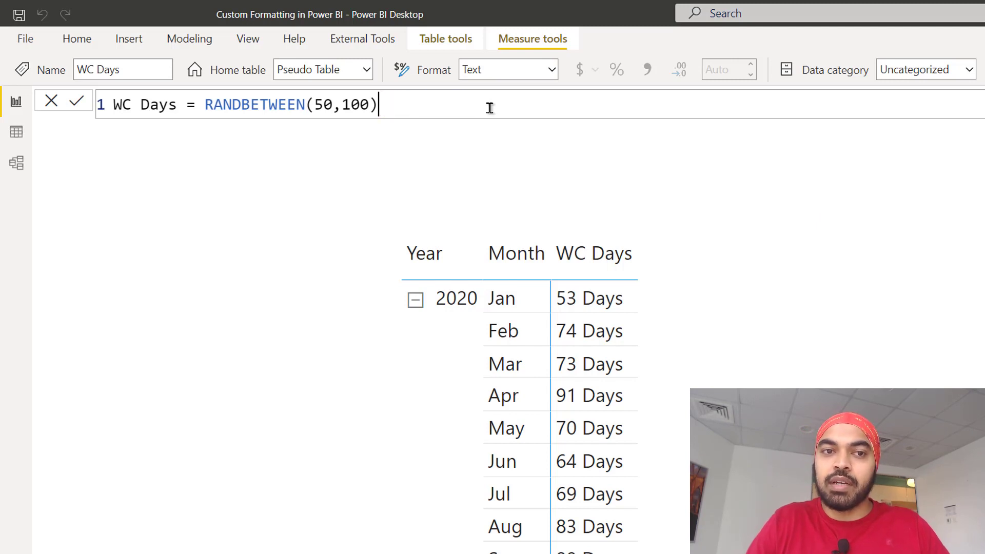
{"action": "key", "text": "Return"}
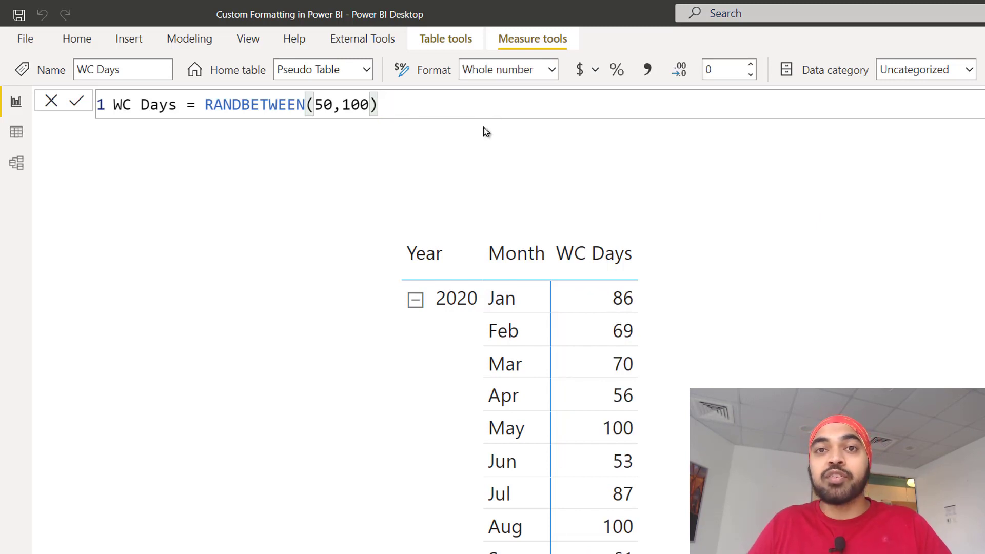
Switch the WC Days measure to a Custom format with the string 0 "Days" and check the values in the report matrix.
{"action": "left_click", "coordinate": [10, 162]}
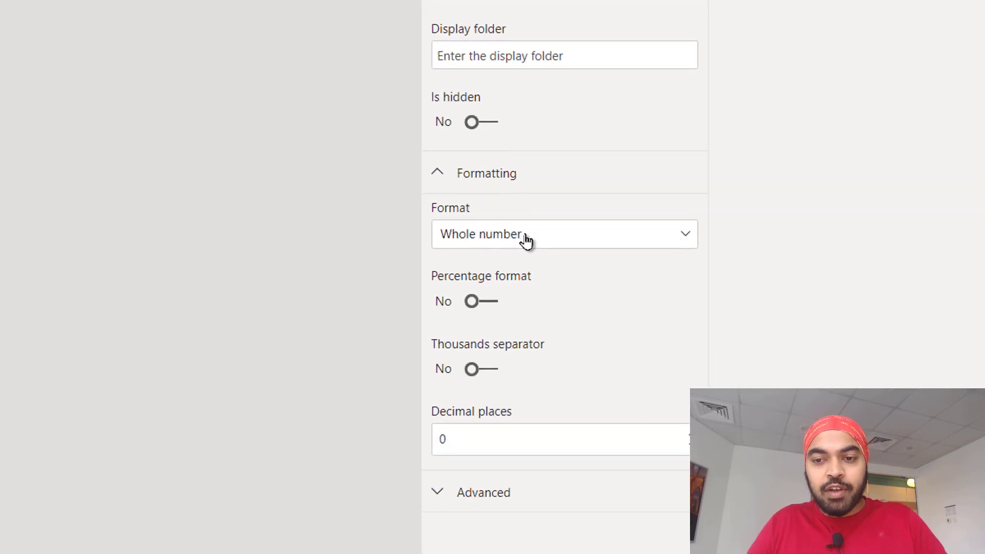
{"action": "left_click", "coordinate": [526, 237]}
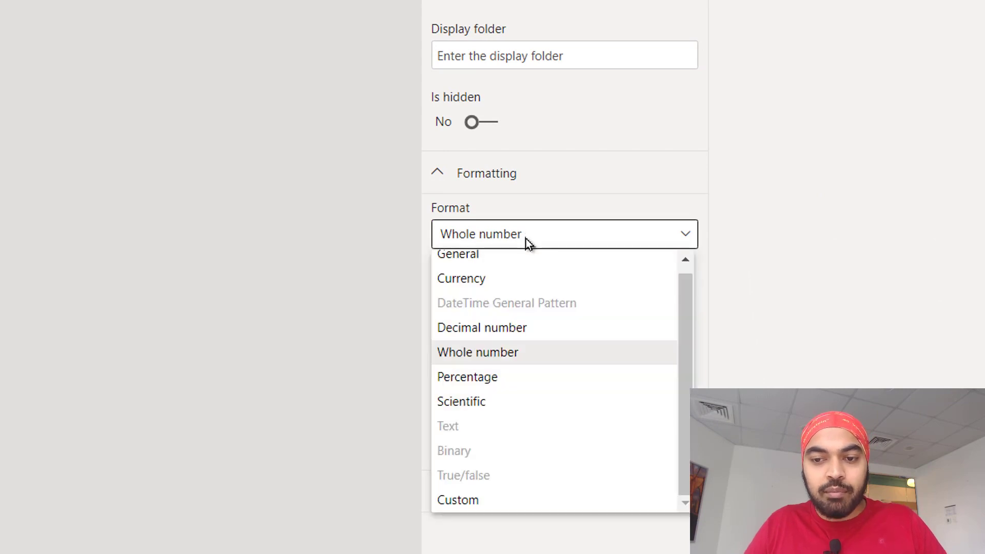
{"action": "left_click", "coordinate": [500, 499]}
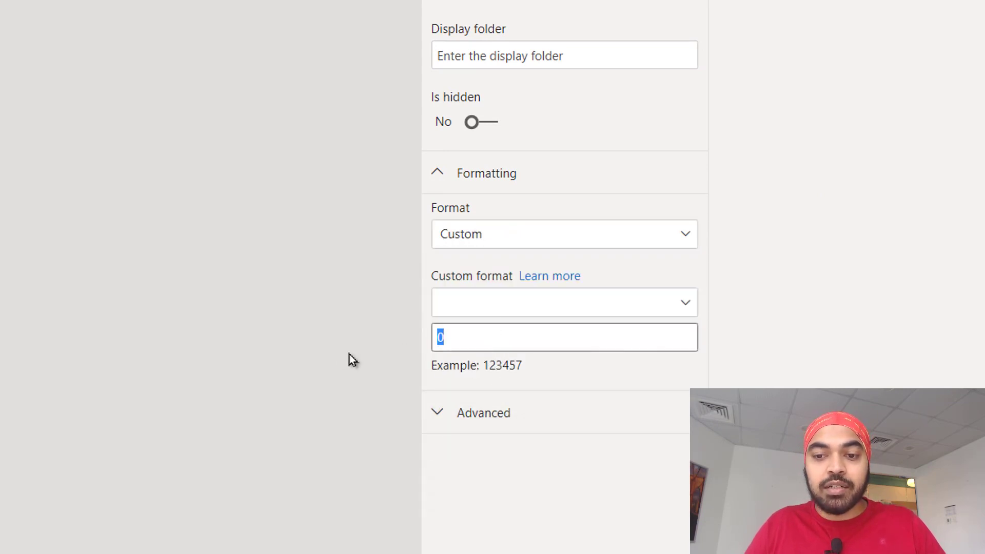
{"action": "left_click", "coordinate": [534, 340]}
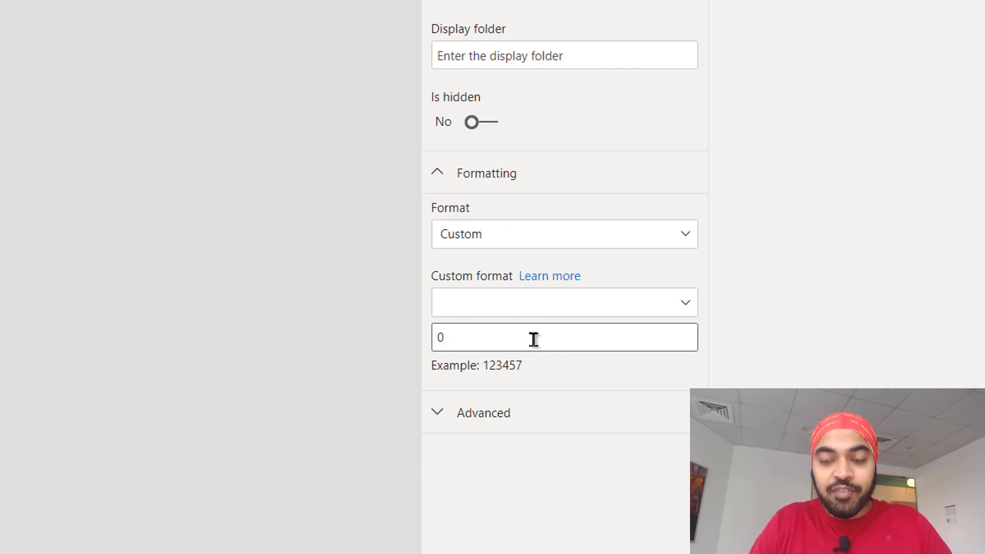
{"action": "type", "text": "\"Days"}
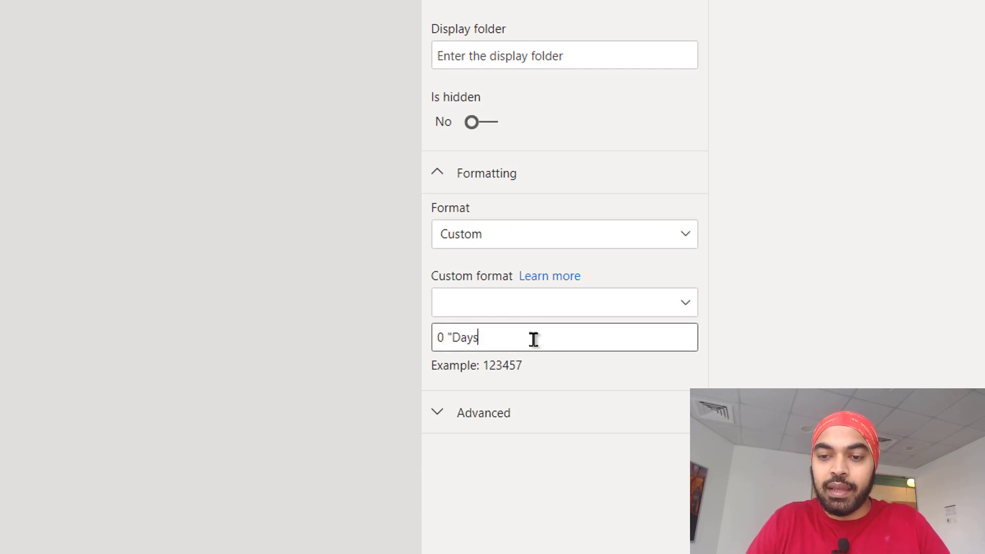
{"action": "type", "text": "\""}
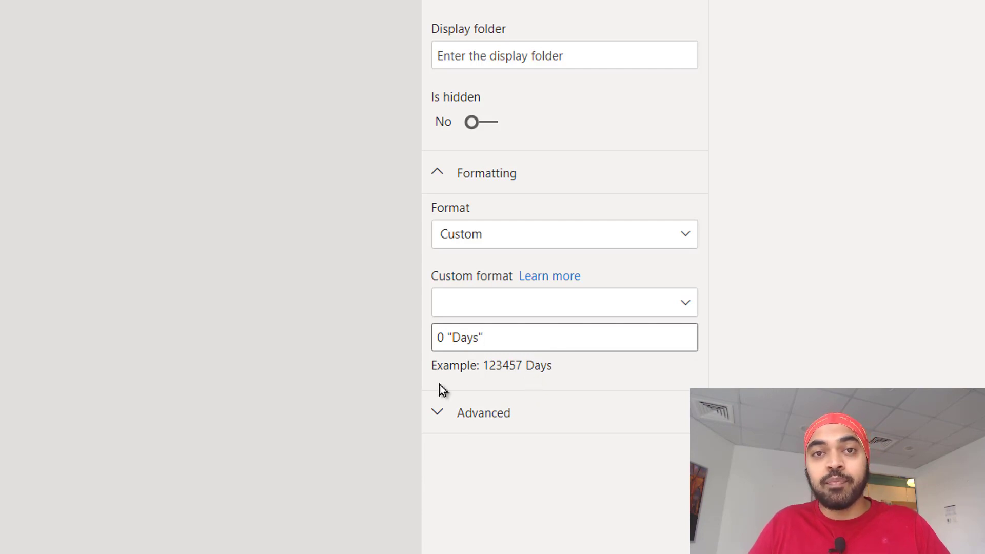
{"action": "left_click", "coordinate": [10, 63]}
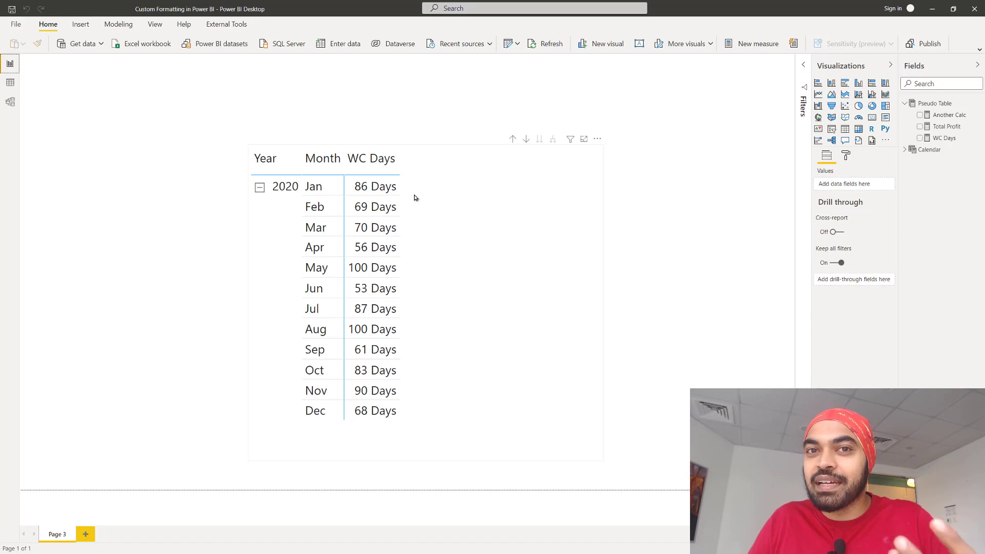
Examine the Another Calc formula, which divides WC Days by 365, and add that measure to the report matrix.
{"action": "left_click", "coordinate": [460, 214]}
{"action": "left_click", "coordinate": [948, 115]}
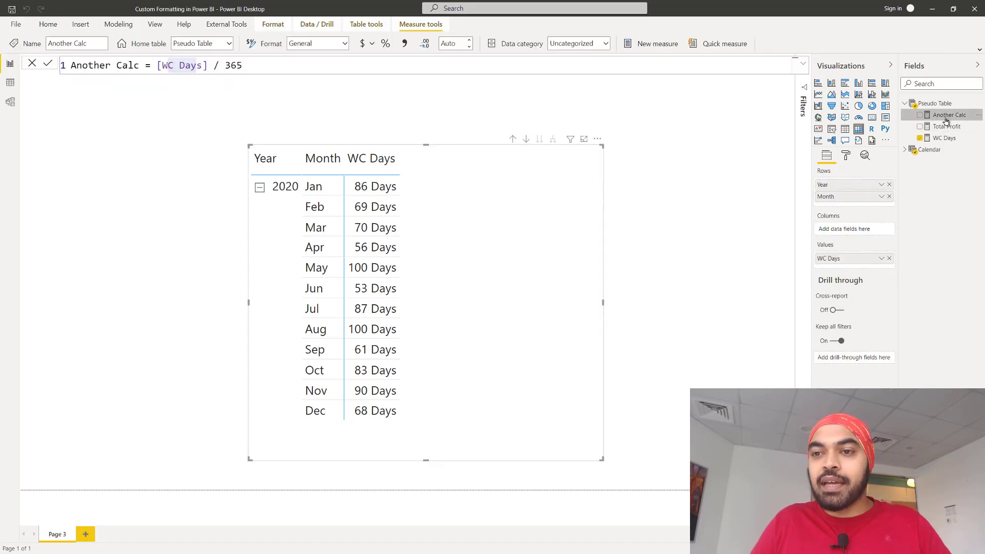
{"action": "left_click_drag", "start_coordinate": [197, 65], "coordinate": [172, 62]}
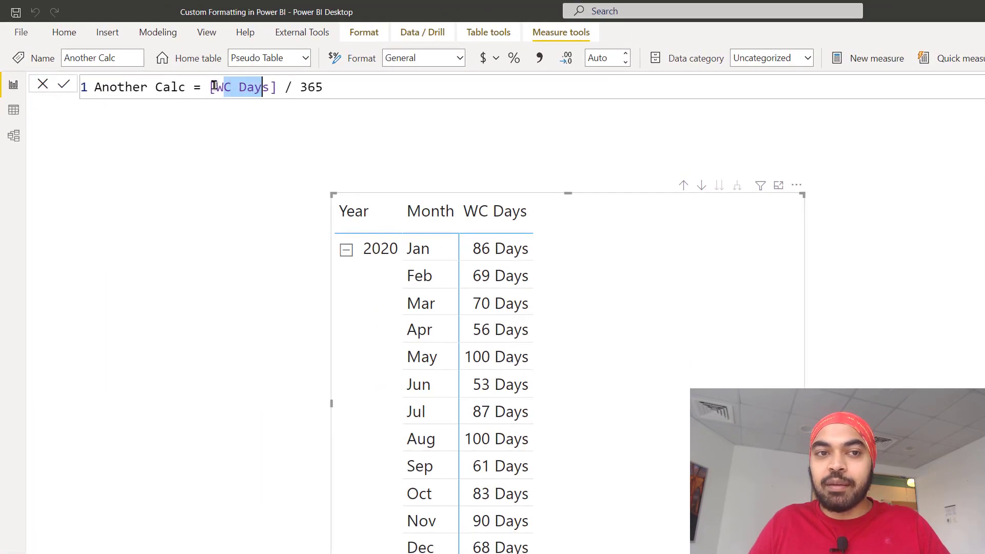
{"action": "left_click_drag", "start_coordinate": [215, 85], "coordinate": [263, 85]}
{"action": "double_click", "coordinate": [314, 88]}
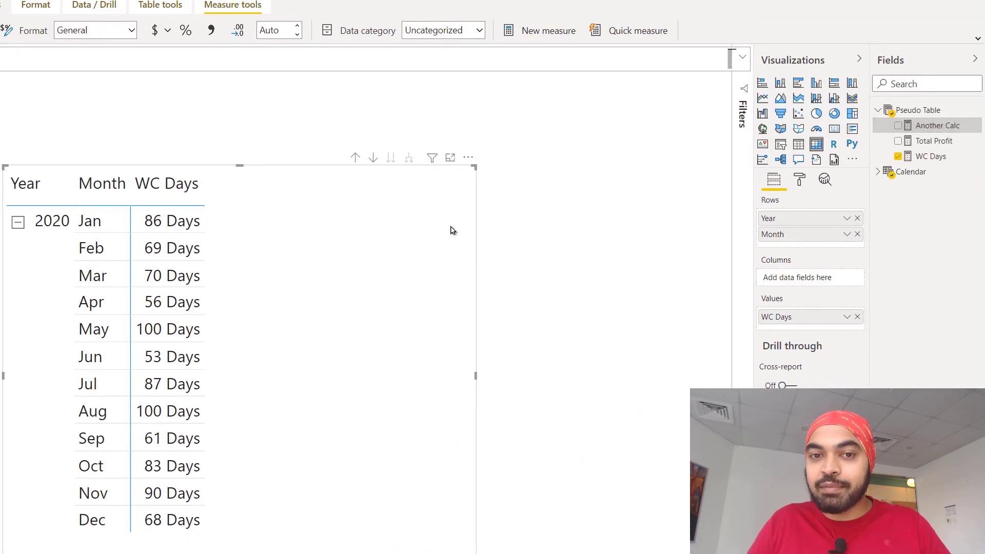
{"action": "left_click_drag", "start_coordinate": [937, 125], "coordinate": [318, 316]}
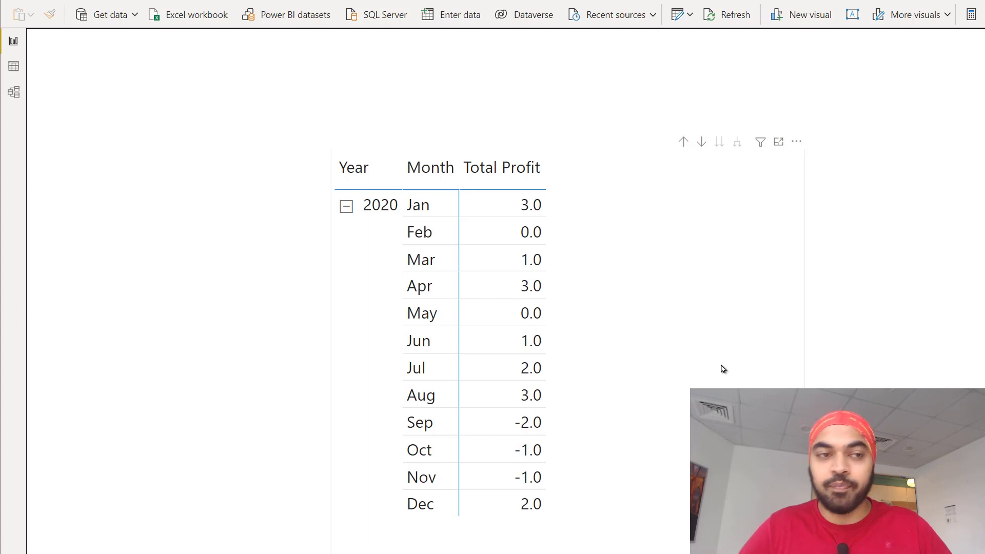
Replace Total Profit's custom format string with 0;-0;- and check the positive, negative and zero values in the report matrix.
{"action": "left_click", "coordinate": [13, 94]}
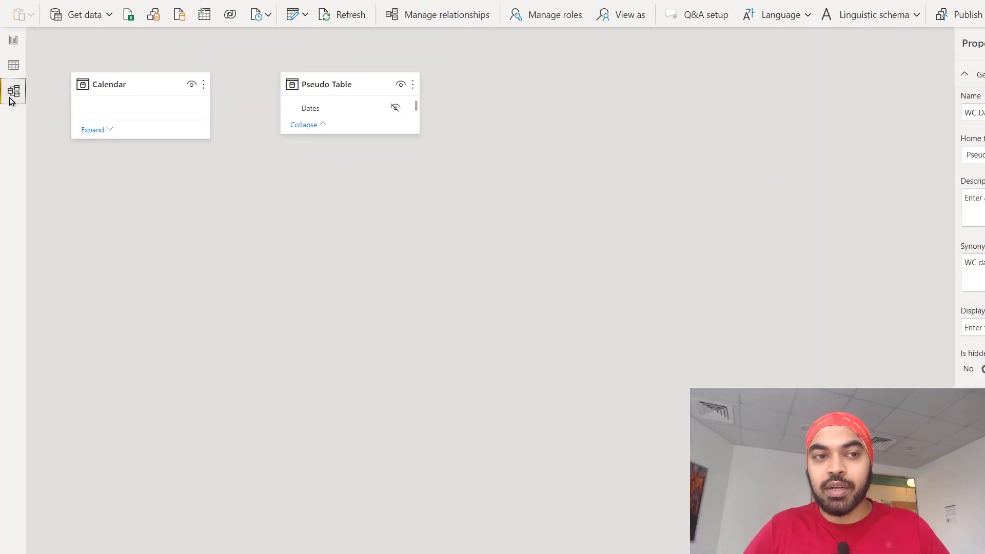
{"action": "left_click", "coordinate": [867, 151]}
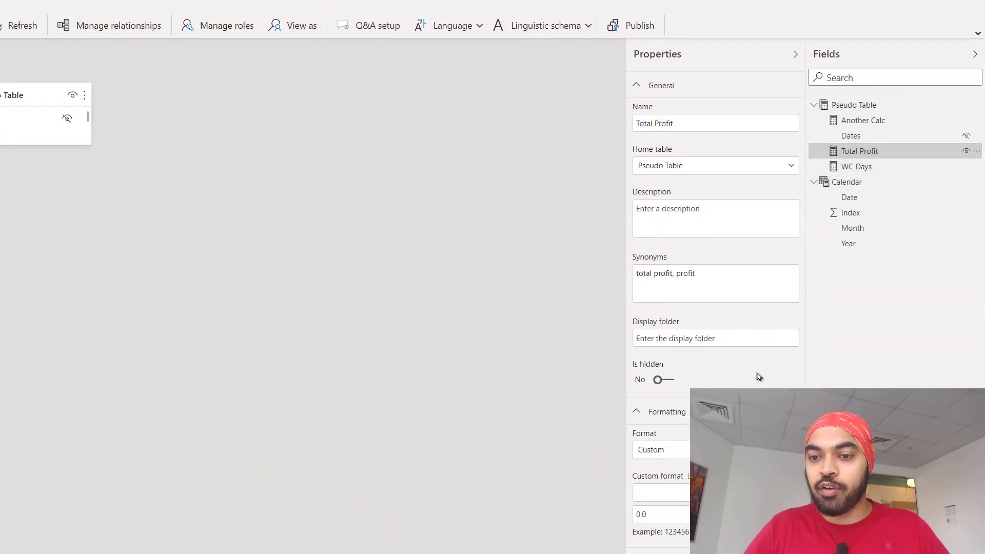
{"action": "left_click", "coordinate": [681, 448]}
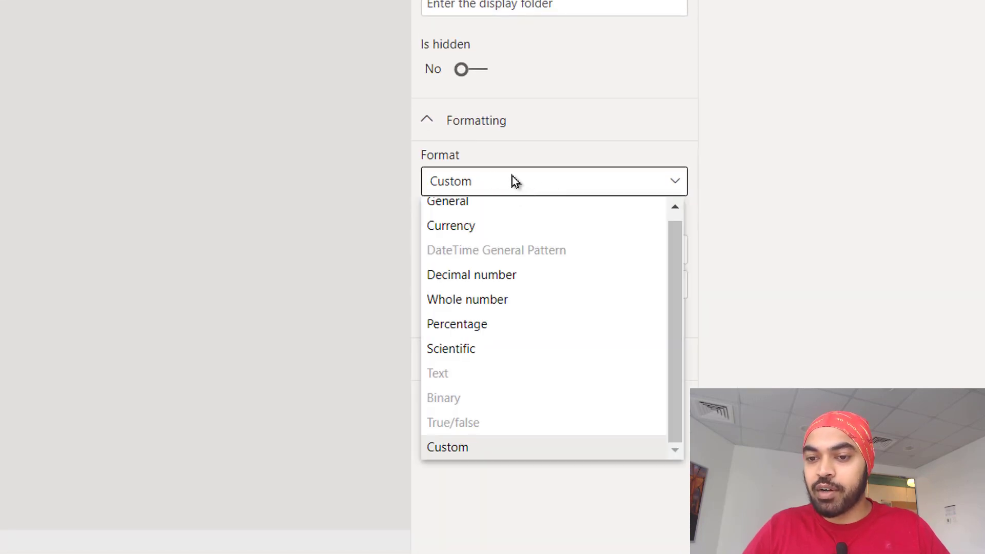
{"action": "left_click", "coordinate": [639, 504]}
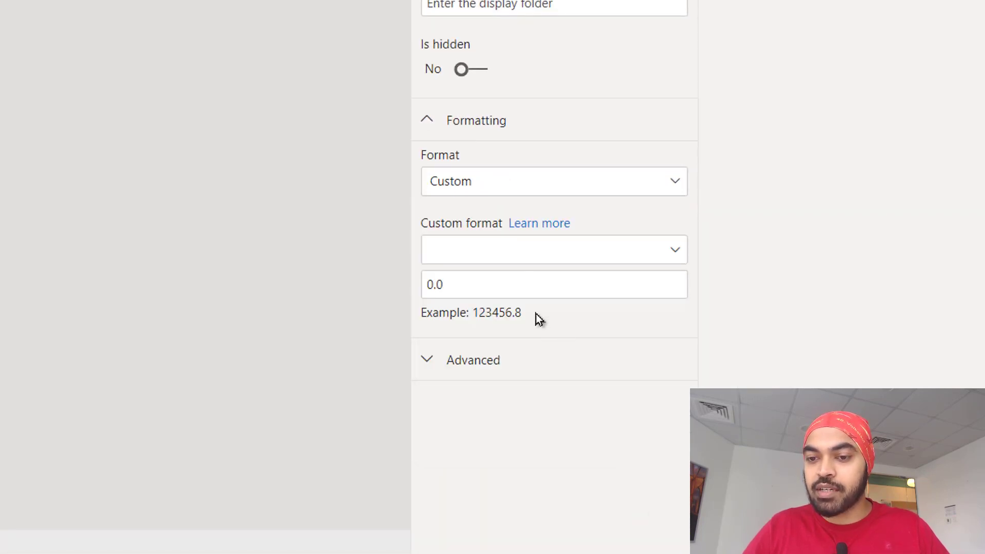
{"action": "left_click", "coordinate": [504, 282]}
{"action": "key", "text": "BackSpace"}
{"action": "key", "text": "BackSpace"}
{"action": "key", "text": "BackSpace"}
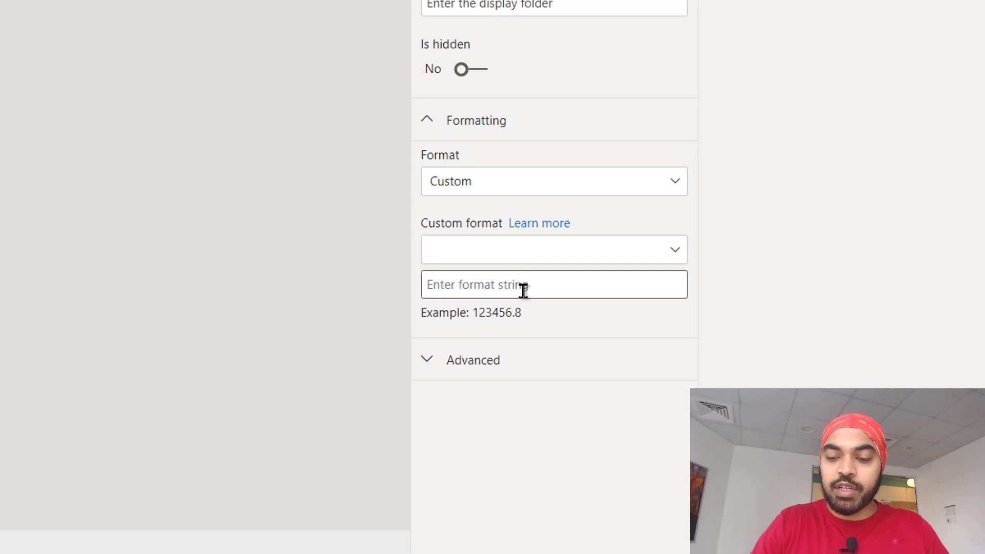
{"action": "type", "text": "0;-0;-"}
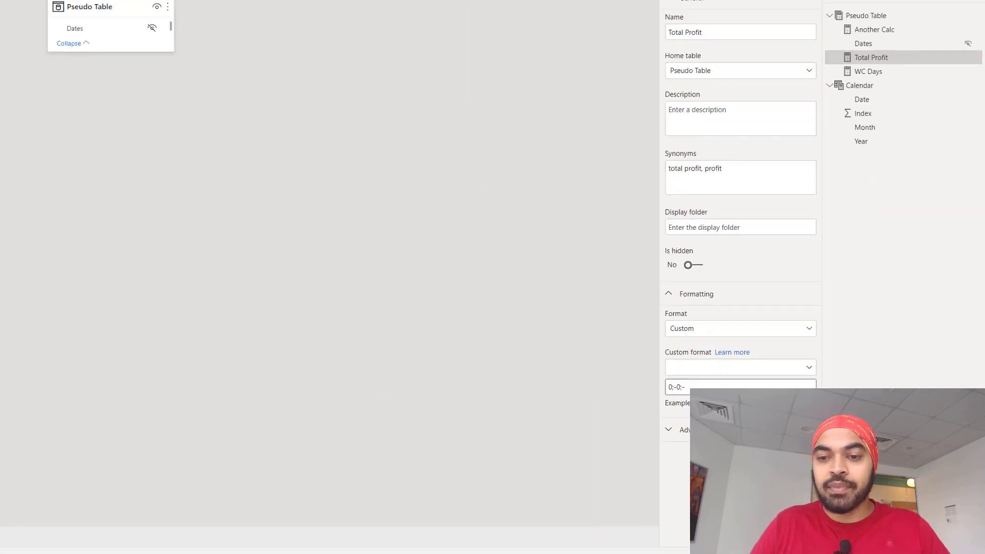
{"action": "left_click", "coordinate": [10, 63]}
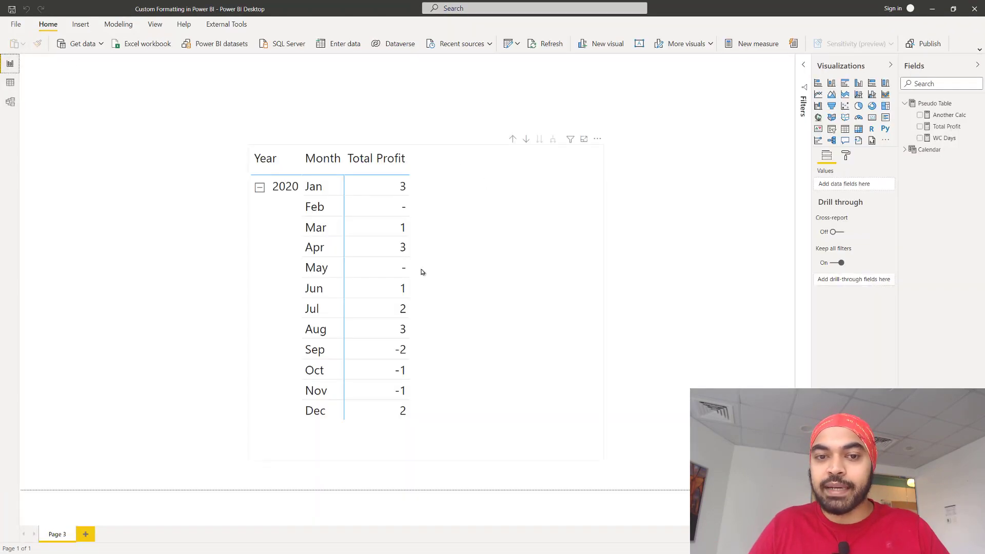
{"action": "left_click", "coordinate": [478, 334]}
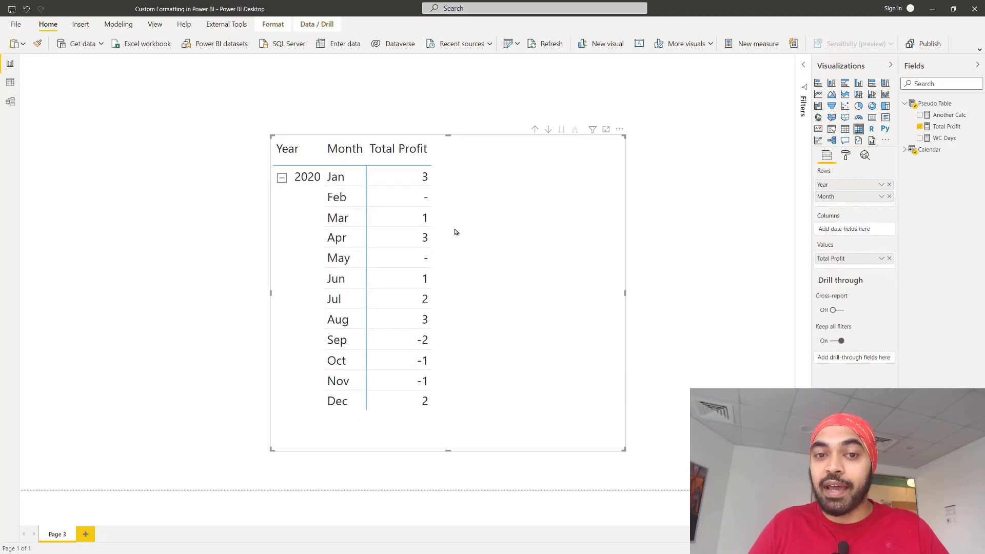